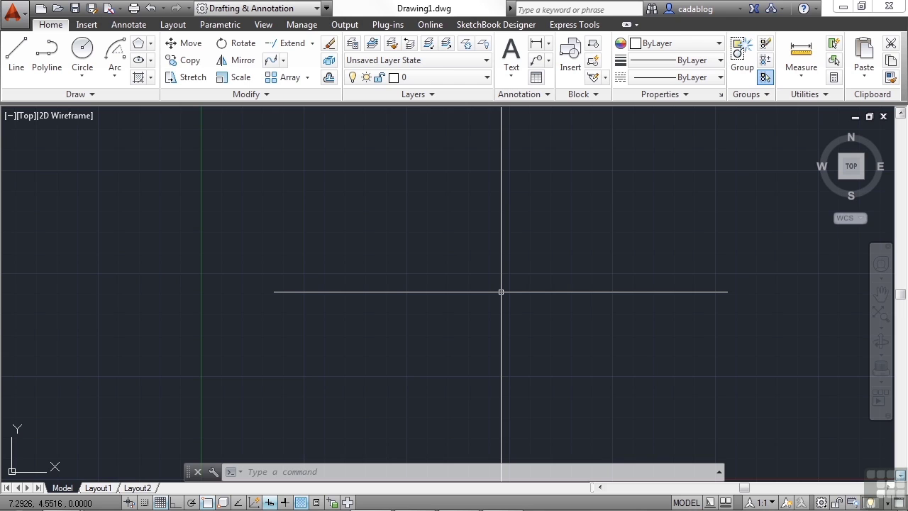
- Open the drawing Array-Example.dwg from the 06 folder
type("open")
key("Return")
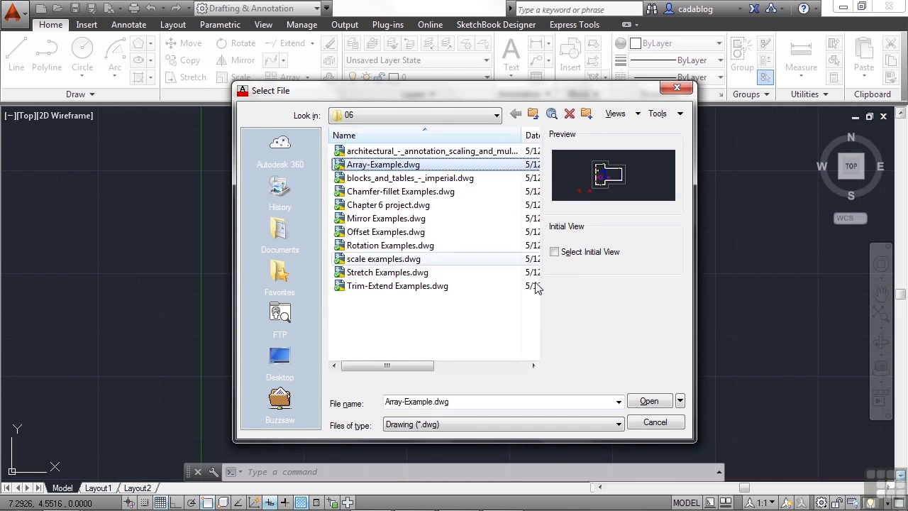
left_click(648, 401)
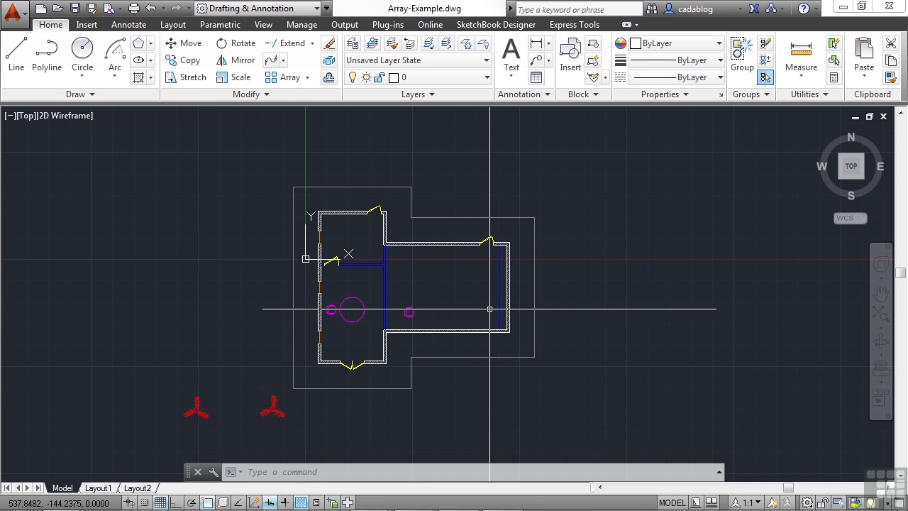
type("arr")
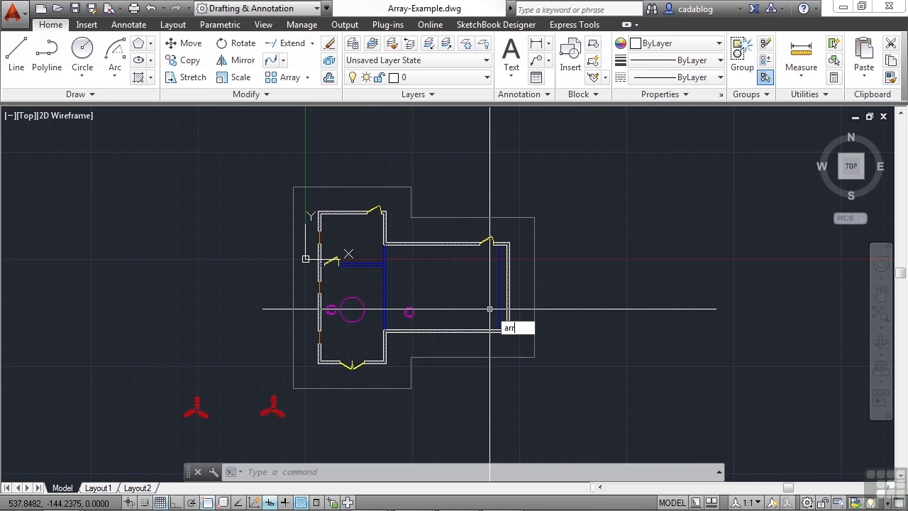
key("Escape")
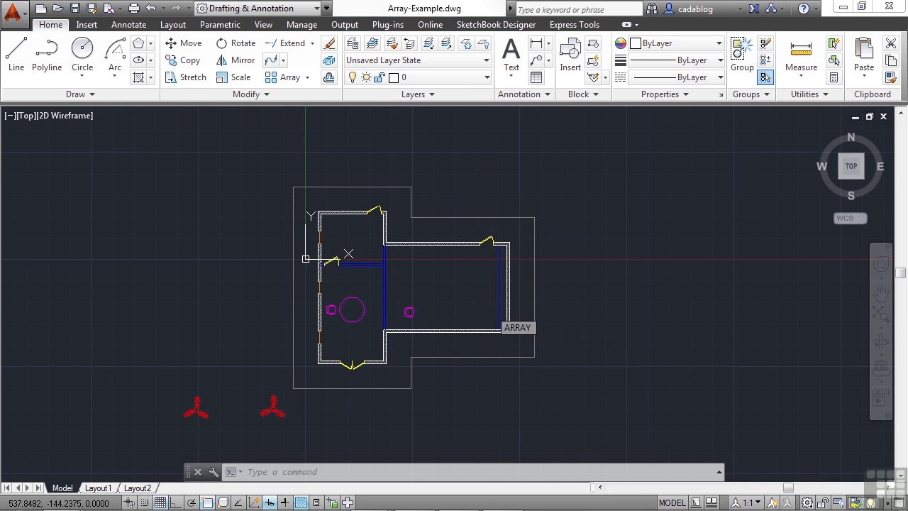
type("ar")
key("Escape")
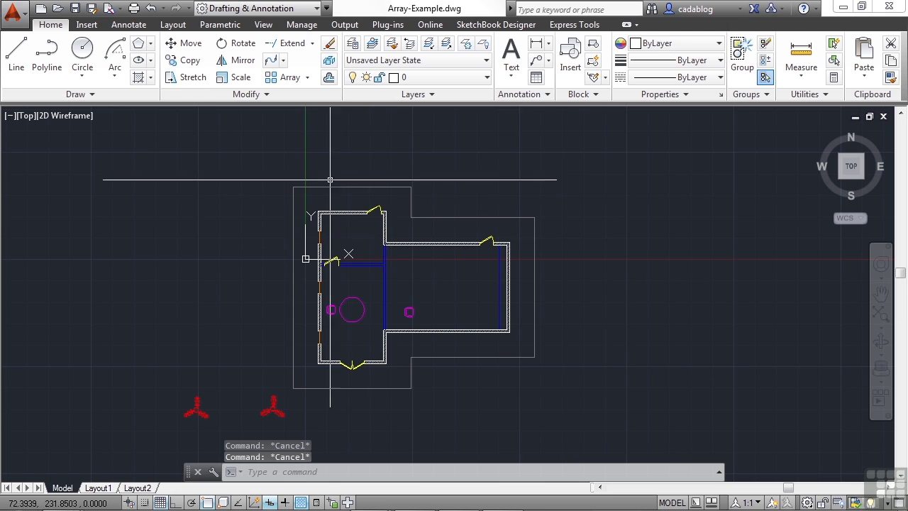
left_click(307, 78)
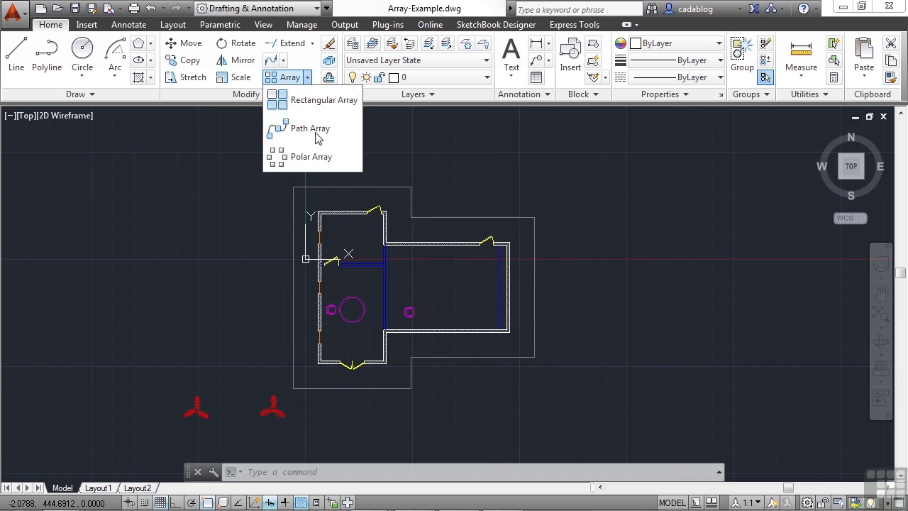
left_click(321, 100)
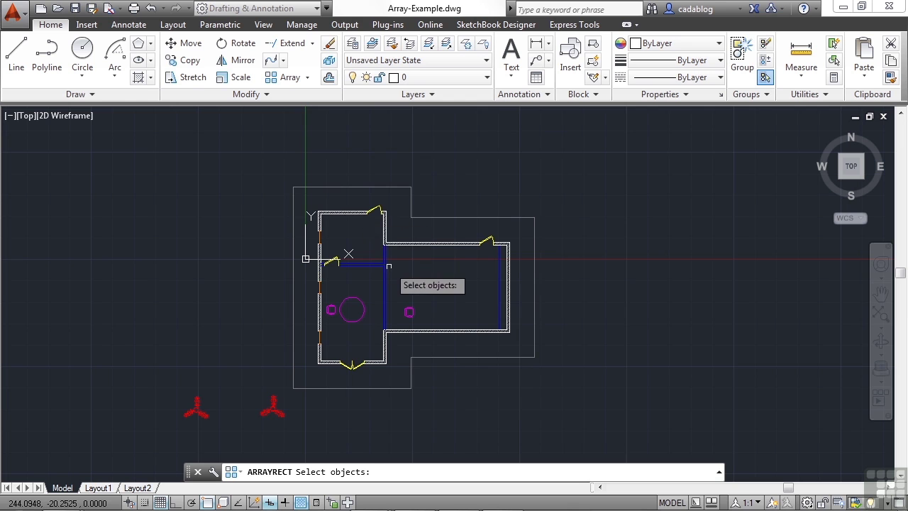
scroll(412, 312, "up", 5)
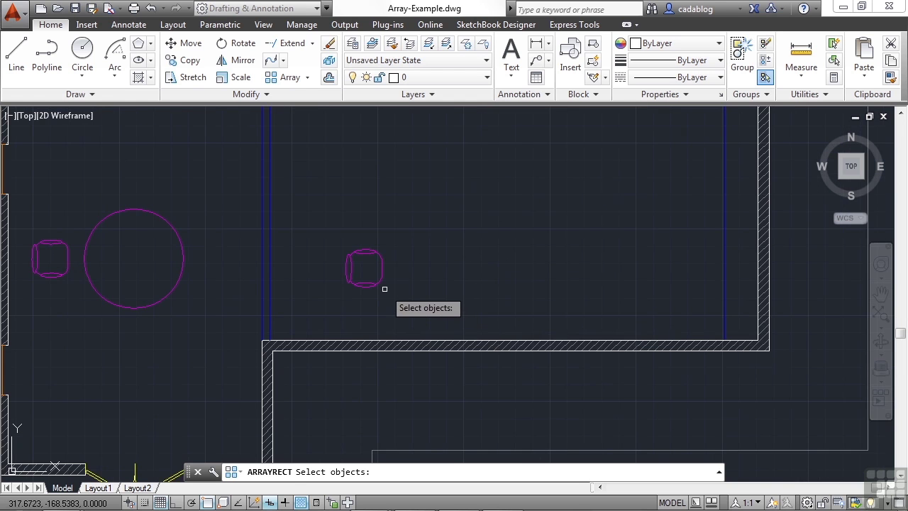
middle_click_drag(407, 280, 378, 316)
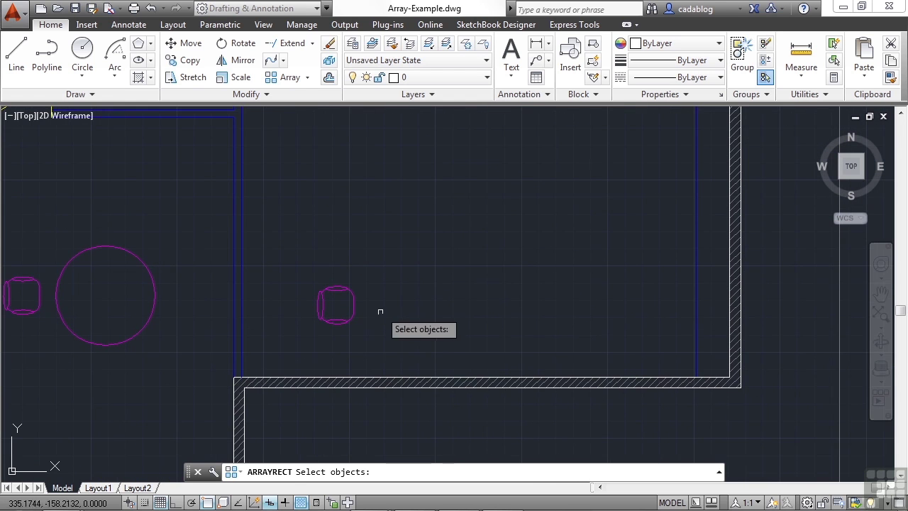
scroll(378, 302, "down", 2)
middle_click_drag(404, 257, 383, 292)
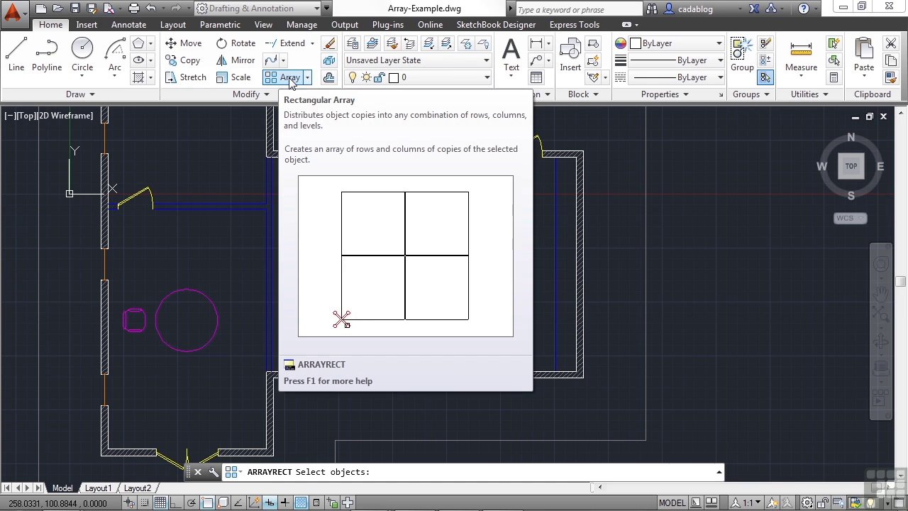
scroll(375, 249, "down", 3)
key("Escape")
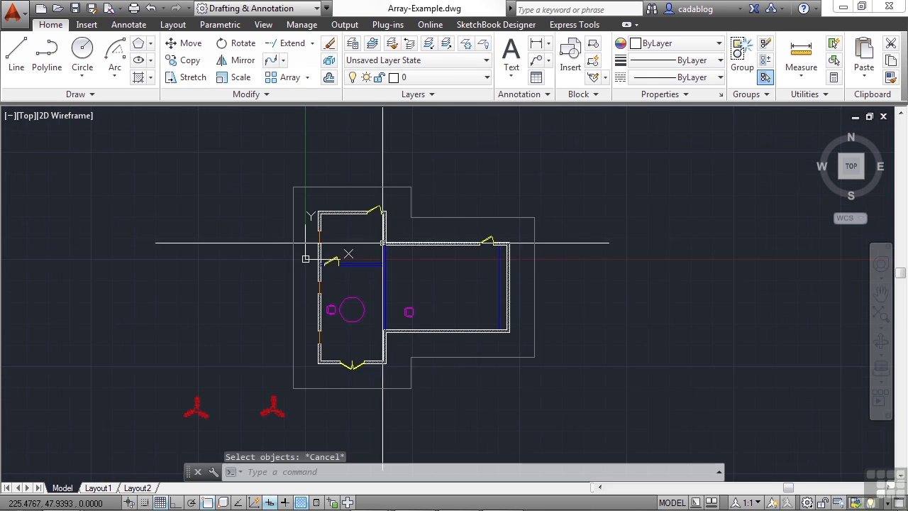
- Start an Array of the single chair in the large room east of the round table, using the Rectangular type
scroll(407, 312, "up", 4)
type("ar")
key("Return")
left_click(407, 312)
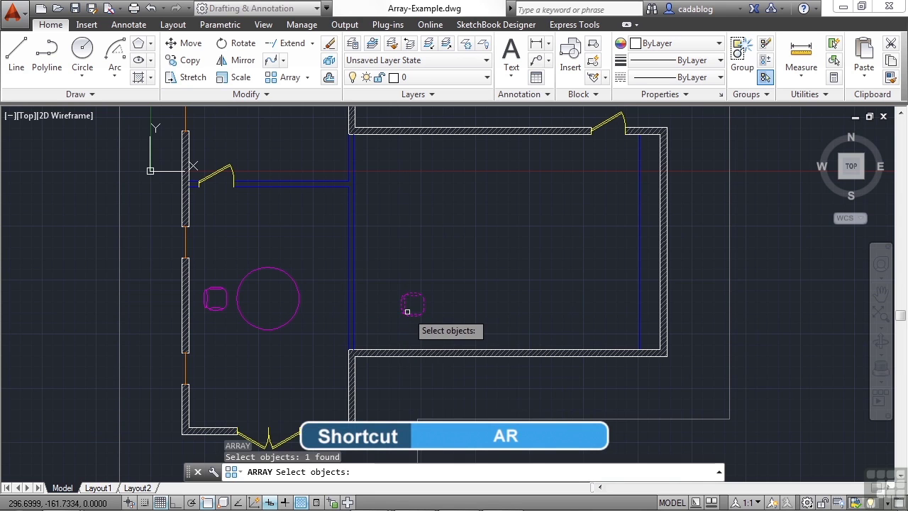
key("Return")
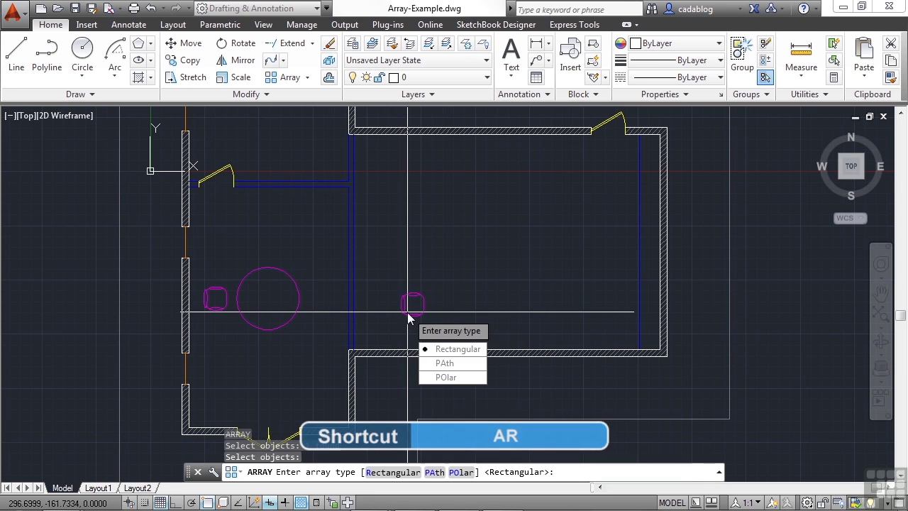
left_click(457, 349)
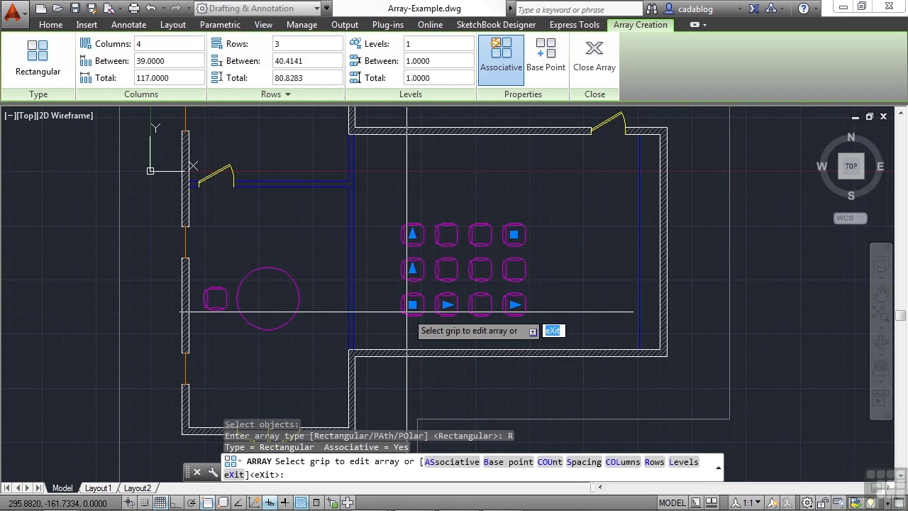
- Extend the chair array to 5 rows and widen its column spacing to about 62.74
scroll(407, 310, "up", 5)
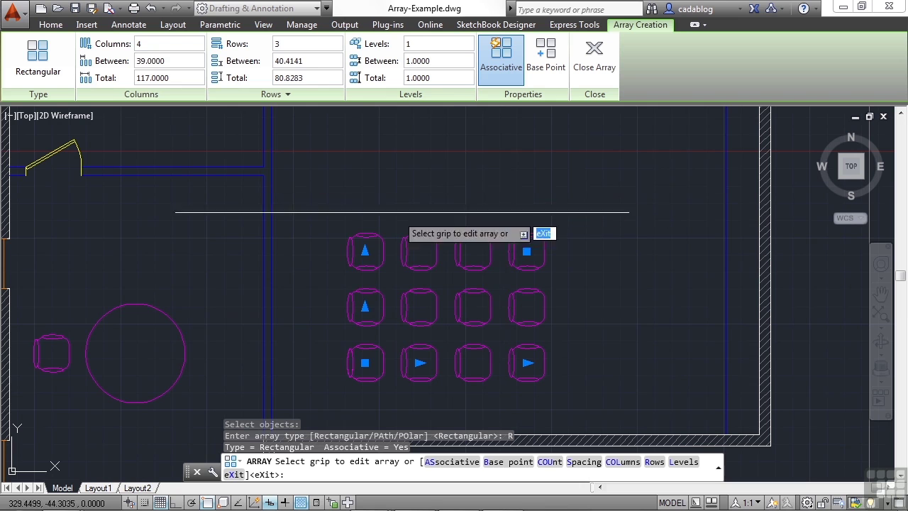
left_click(364, 251)
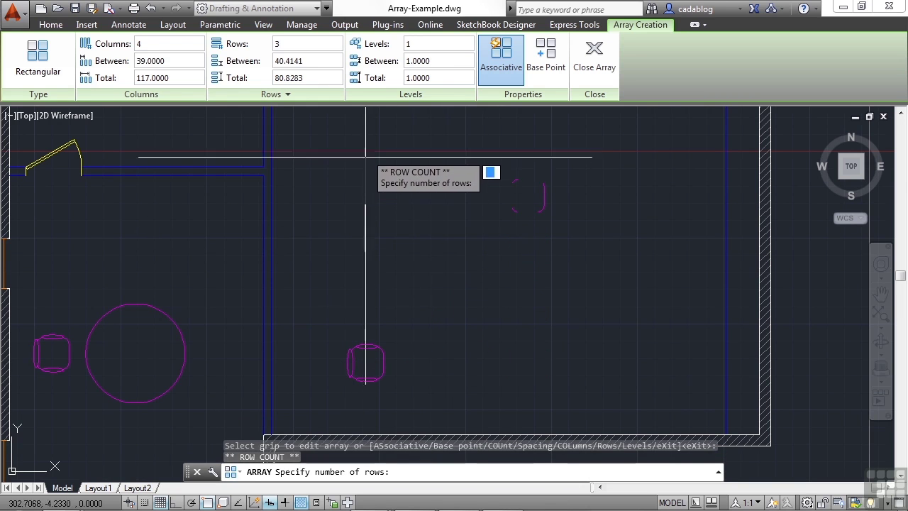
left_click(368, 133)
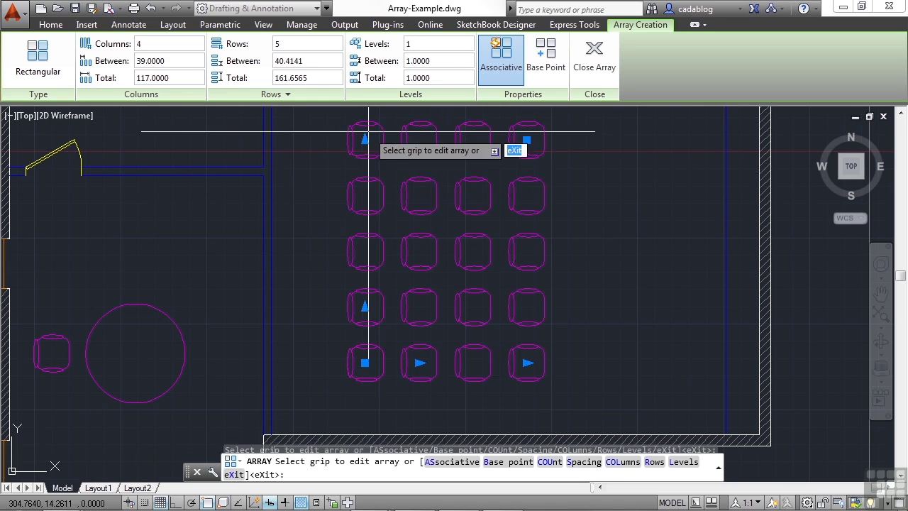
scroll(368, 133, "down", 2)
left_click(394, 317)
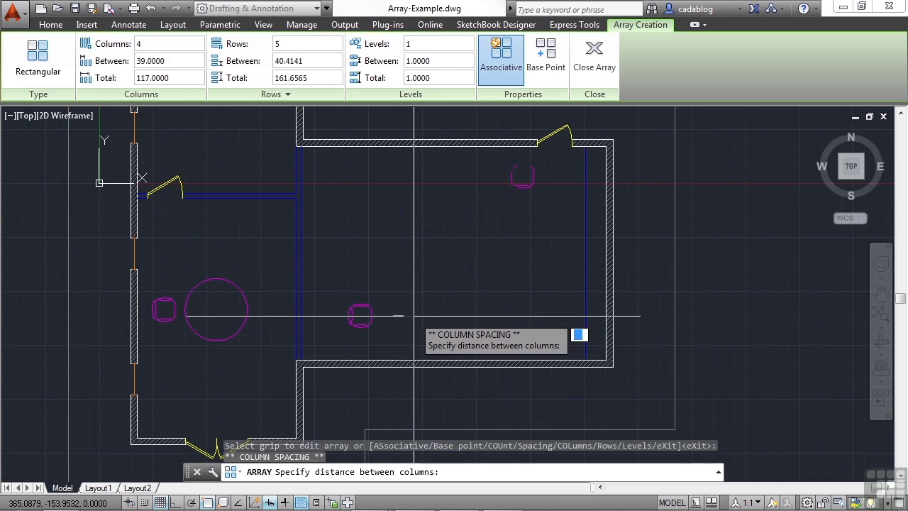
left_click(414, 315)
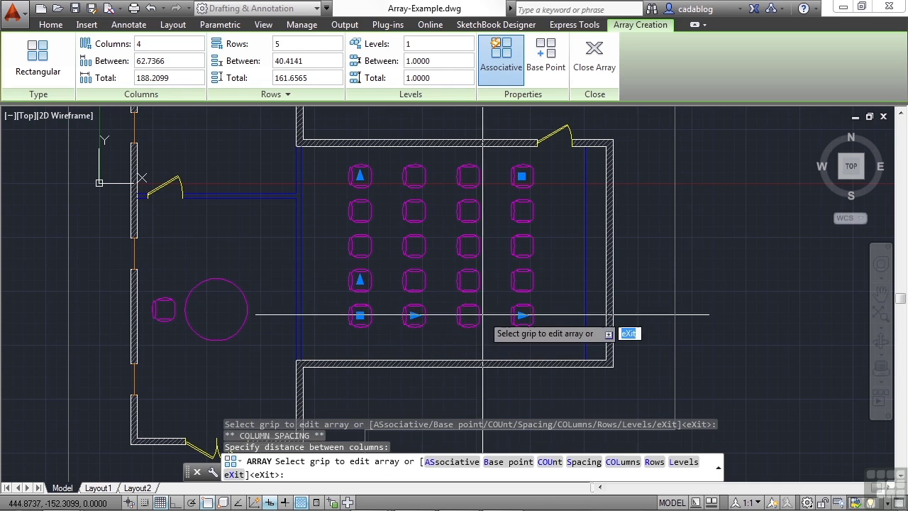
- Extend the chair array to 6 columns with a column spacing of about 31.48, and finish the array
left_click(522, 315)
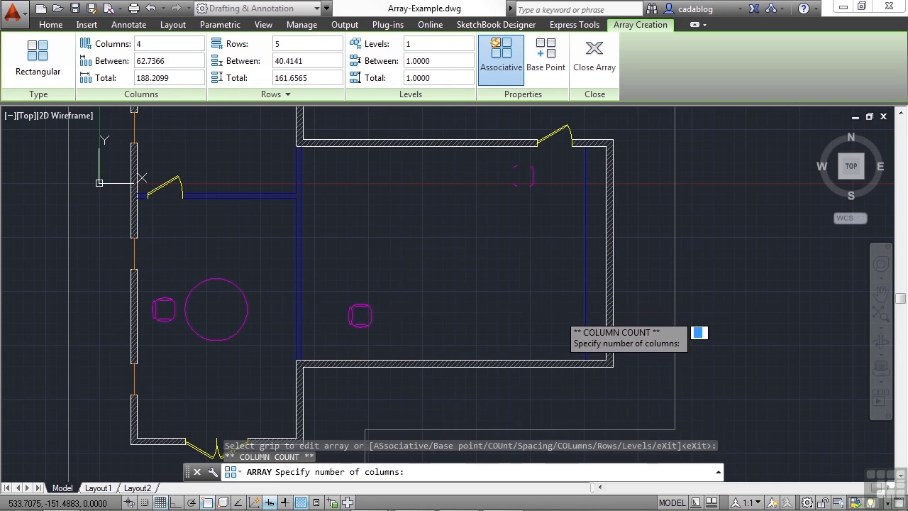
left_click(560, 314)
left_click(520, 316)
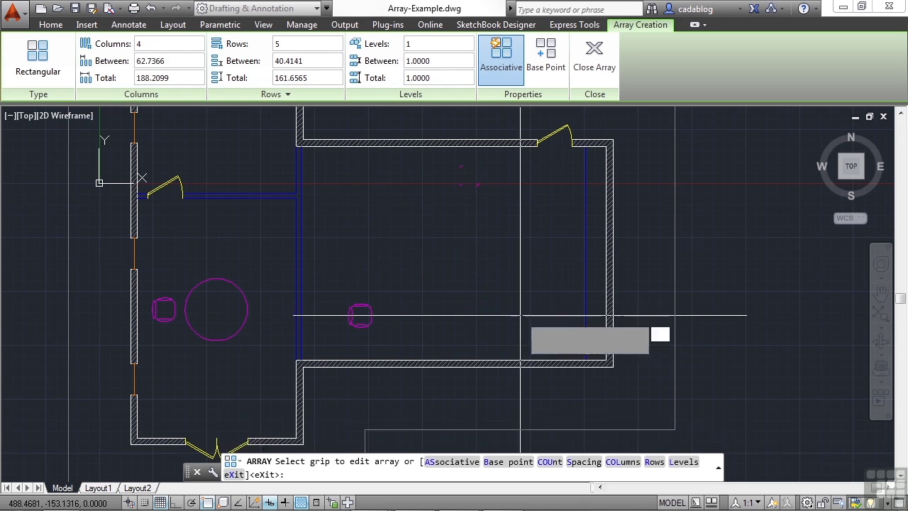
left_click(654, 319)
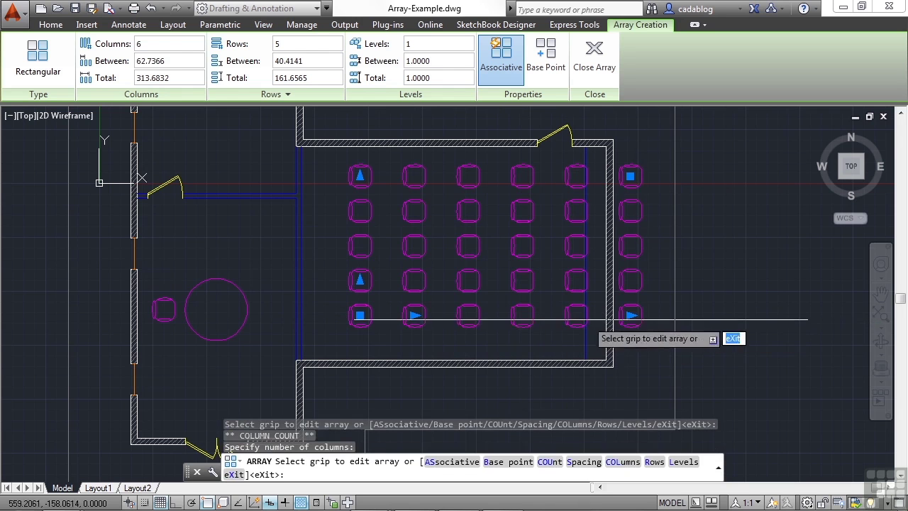
left_click(415, 316)
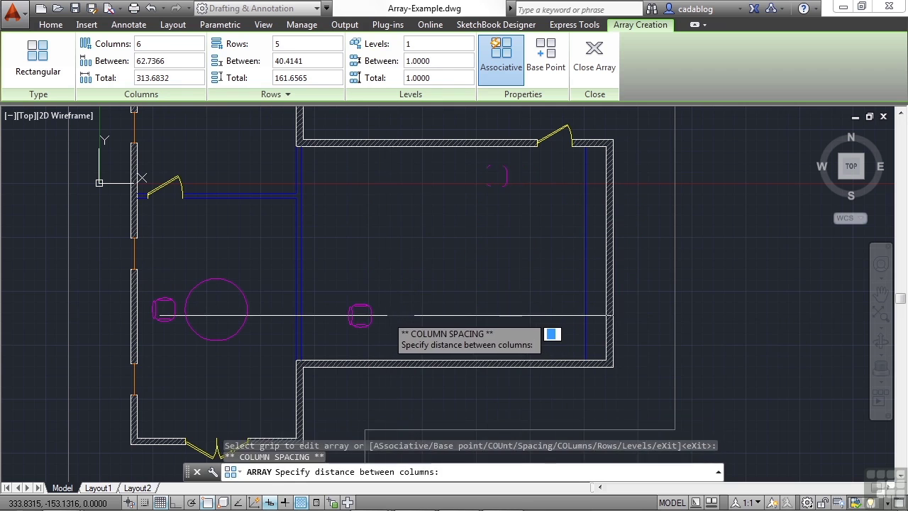
left_click(387, 316)
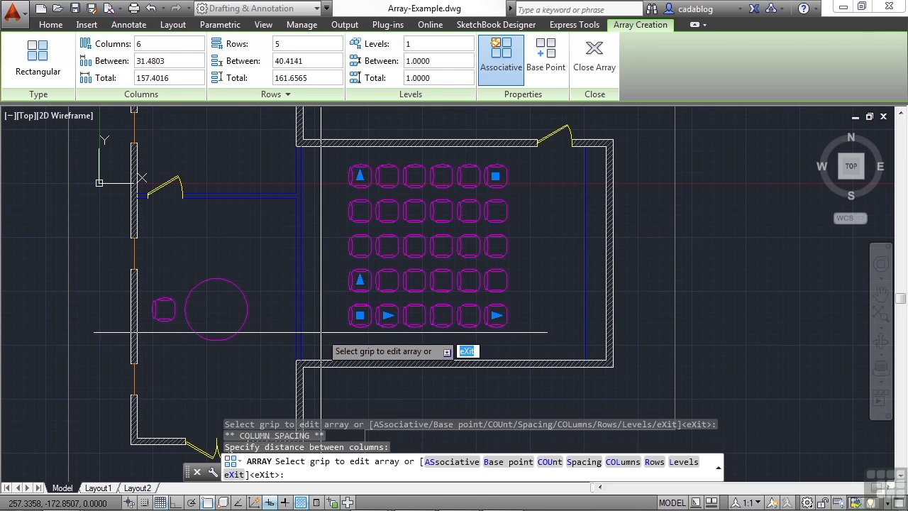
key("Return")
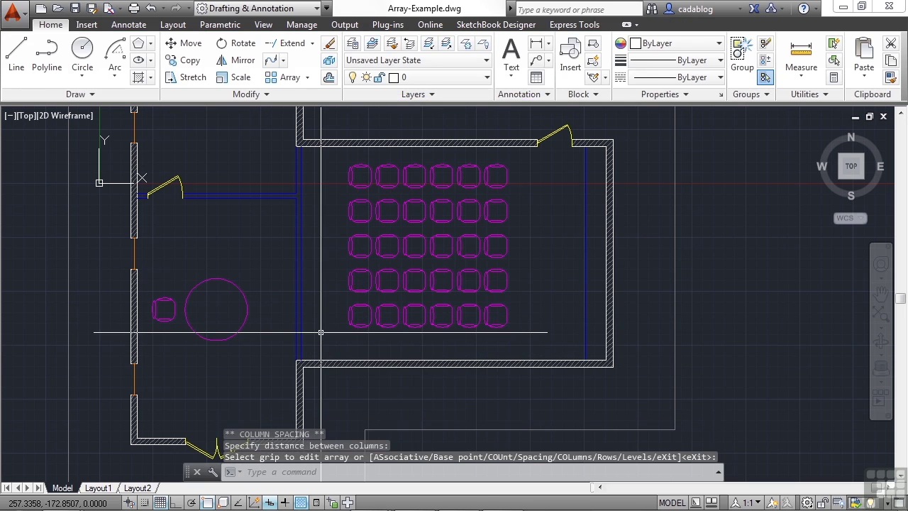
- Select the finished chair array and reduce it to 3 rows and 4 columns
middle_click_drag(411, 297, 414, 310)
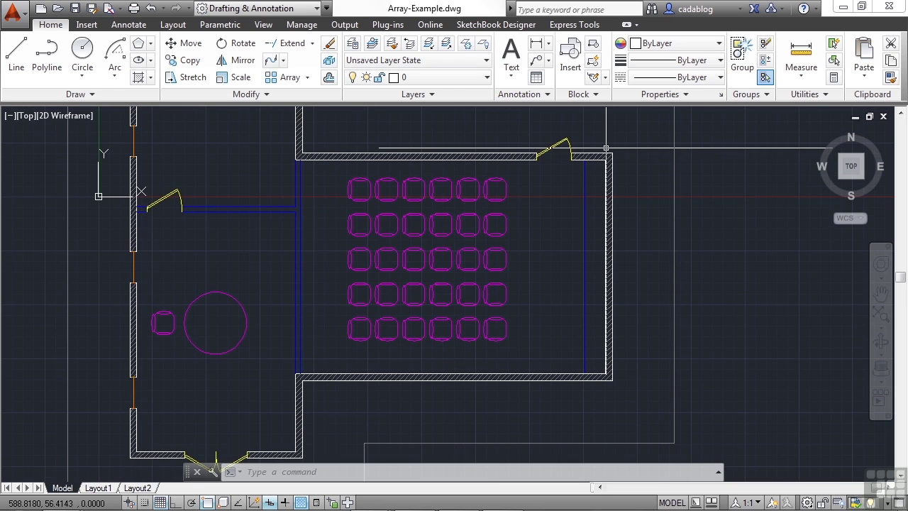
scroll(521, 174, "up", 2)
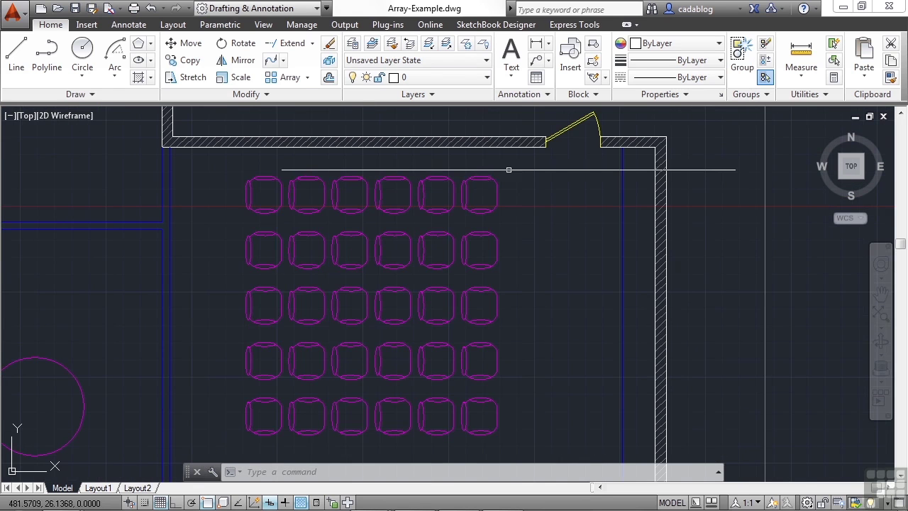
left_click(495, 178)
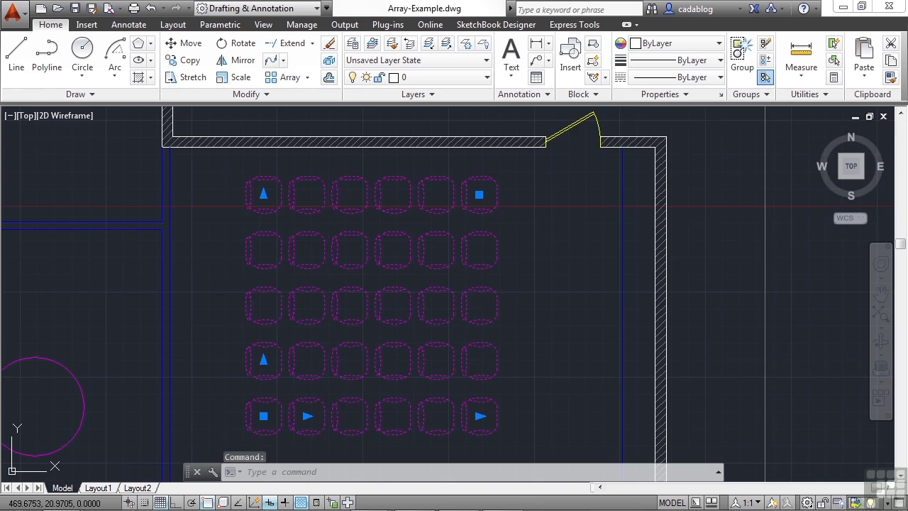
middle_click_drag(447, 176, 492, 173)
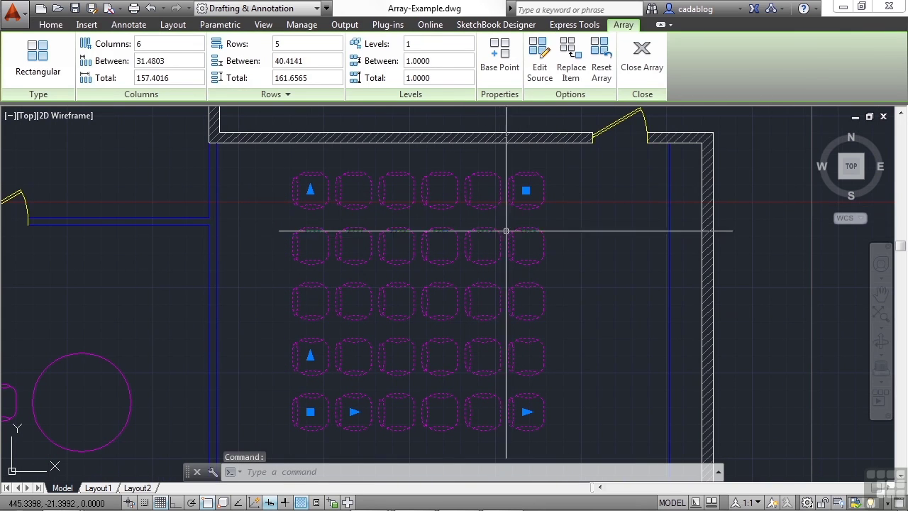
left_click(526, 190)
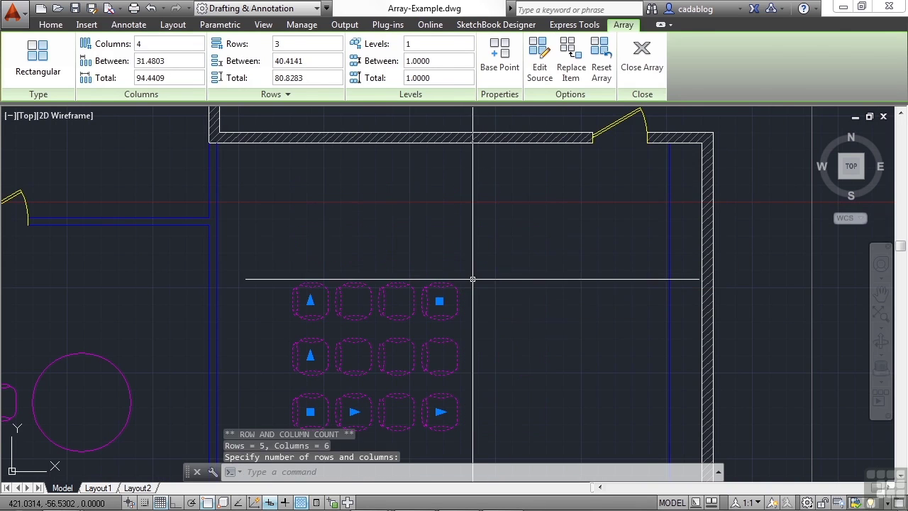
- Resize the chair array to 7 columns and 4 rows using its combined row and column count grip
left_click(440, 300)
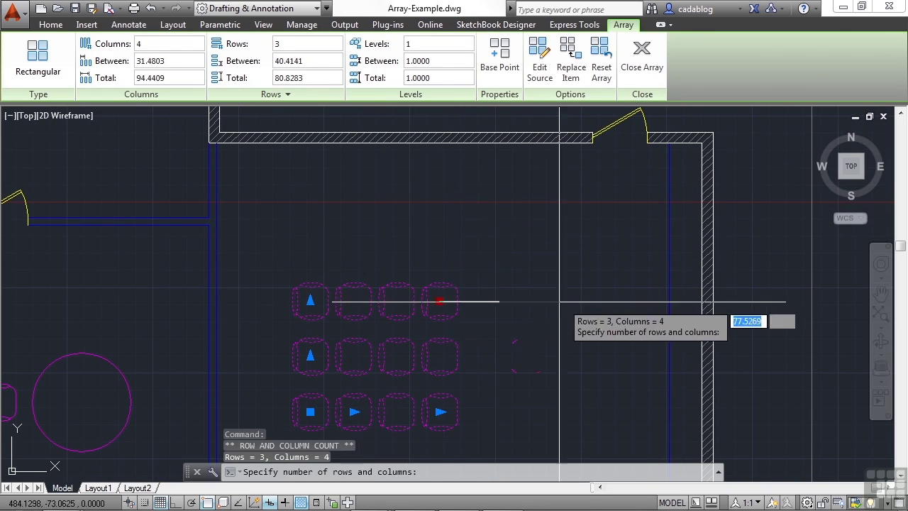
left_click(569, 356)
left_click(569, 356)
left_click(570, 223)
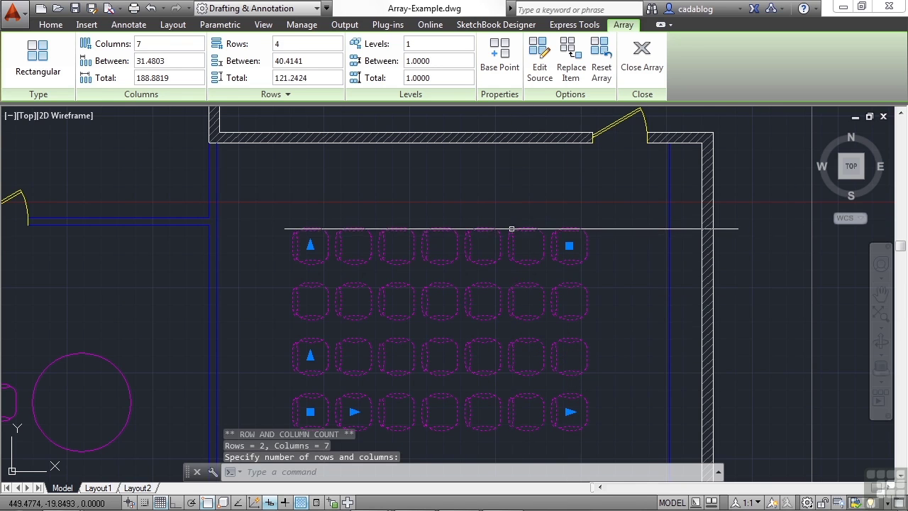
- Set the number of levels of the chair array to 3
middle_click_drag(475, 256, 488, 222)
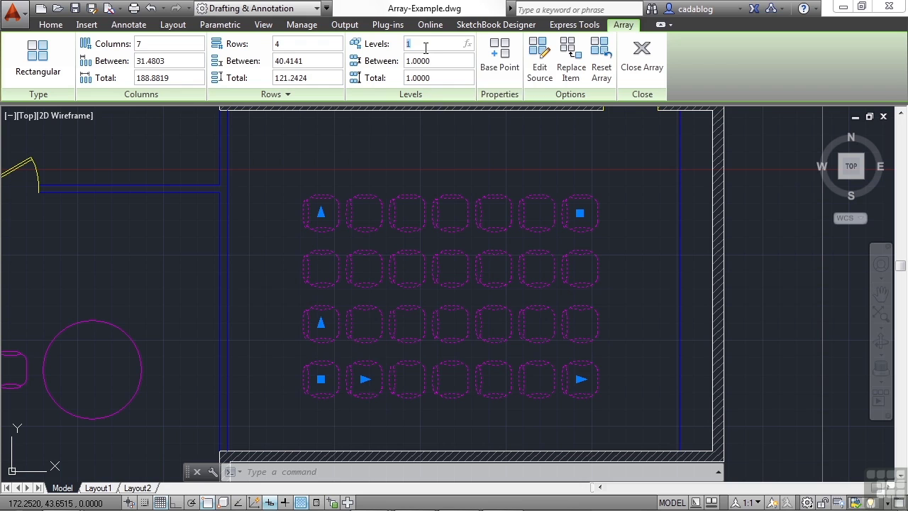
type("3")
left_click(422, 164)
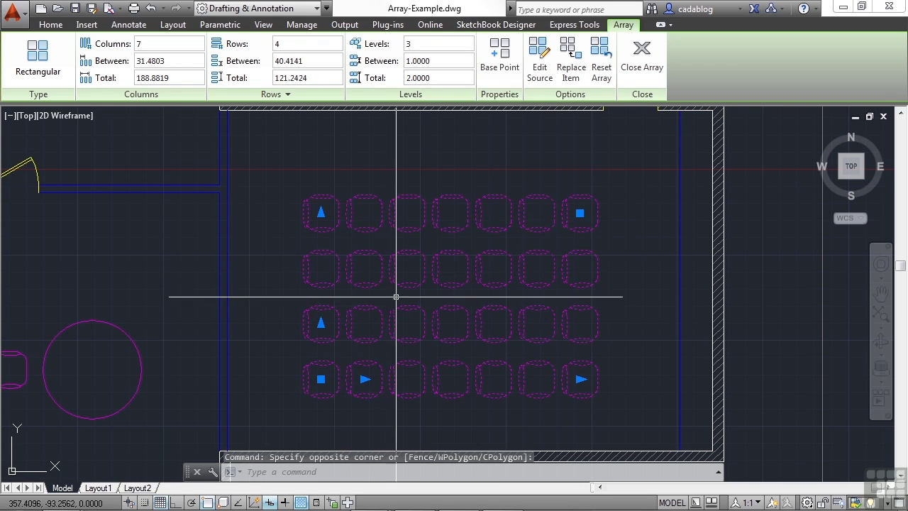
middle_click_drag(401, 309, 427, 261)
- Orbit to a 3D view, zoom in on the stacked chairs and set the chair array's number of levels to 10
key("Return")
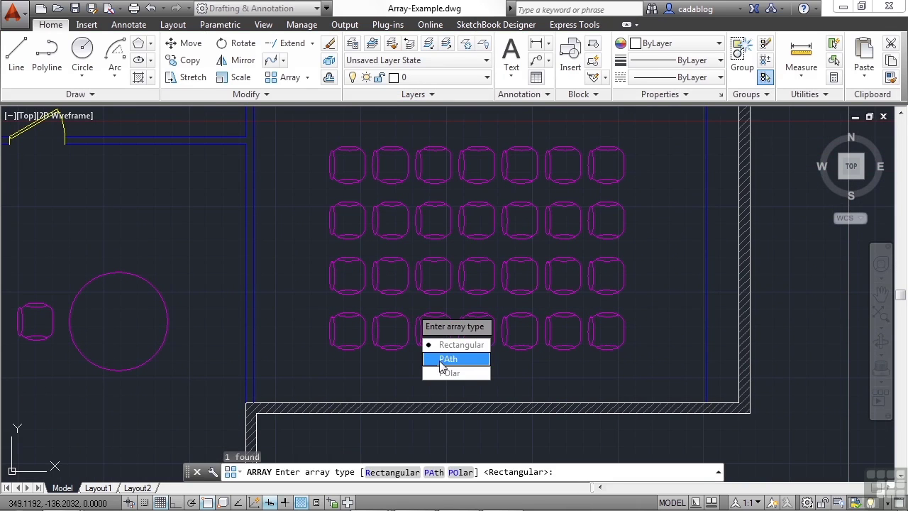
key("Escape")
middle_click_drag(395, 322, 405, 147)
scroll(337, 319, "up", 8)
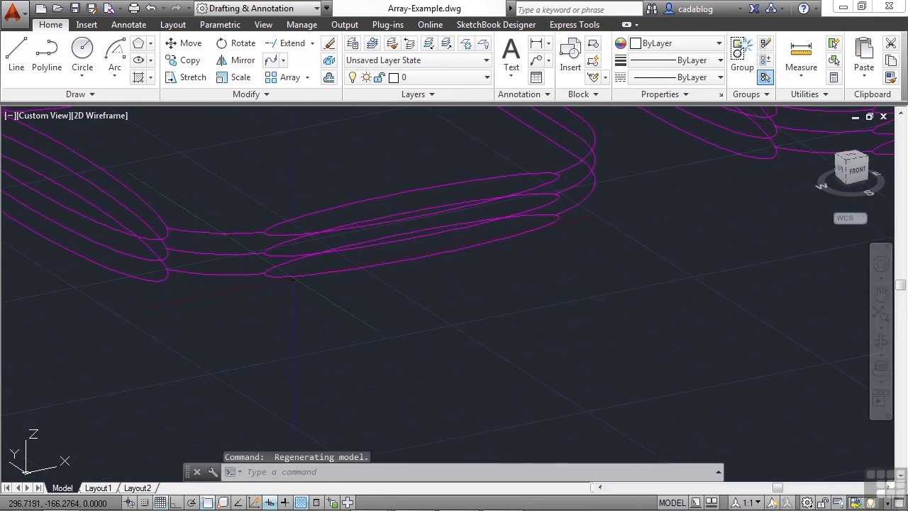
left_click(245, 254)
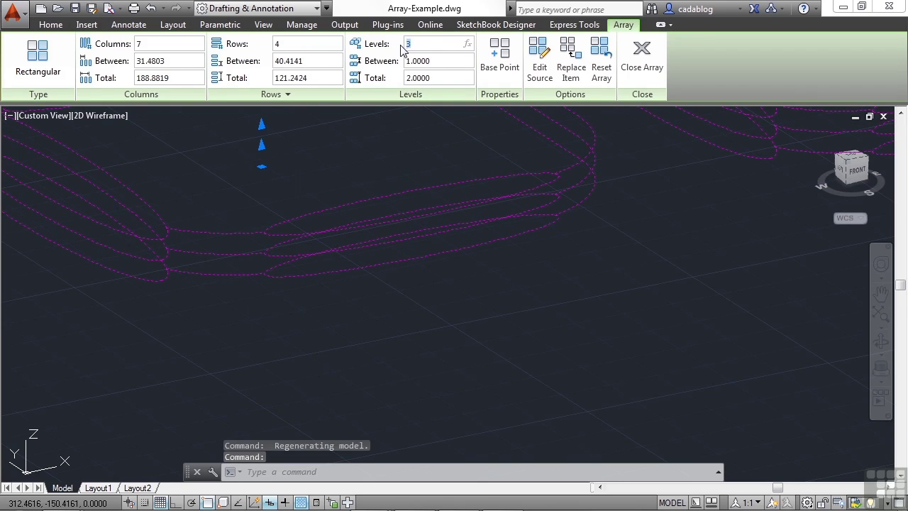
type("10")
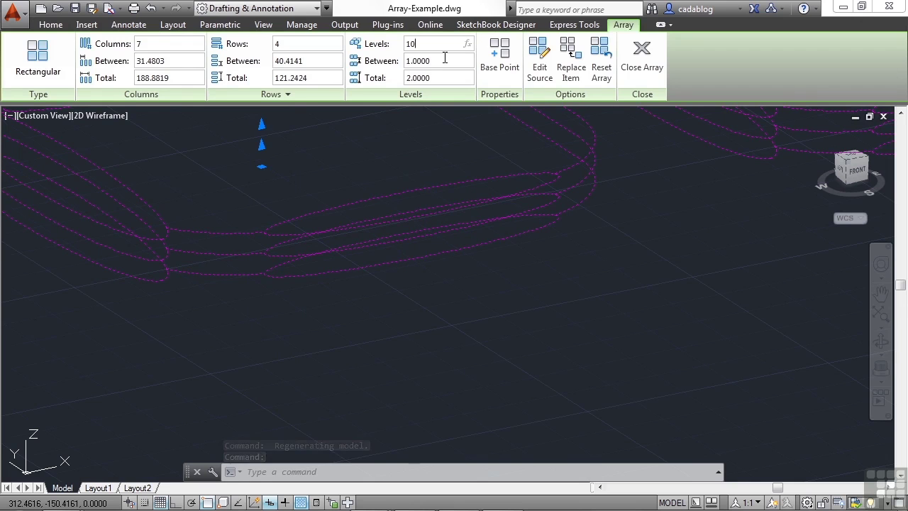
key("Tab")
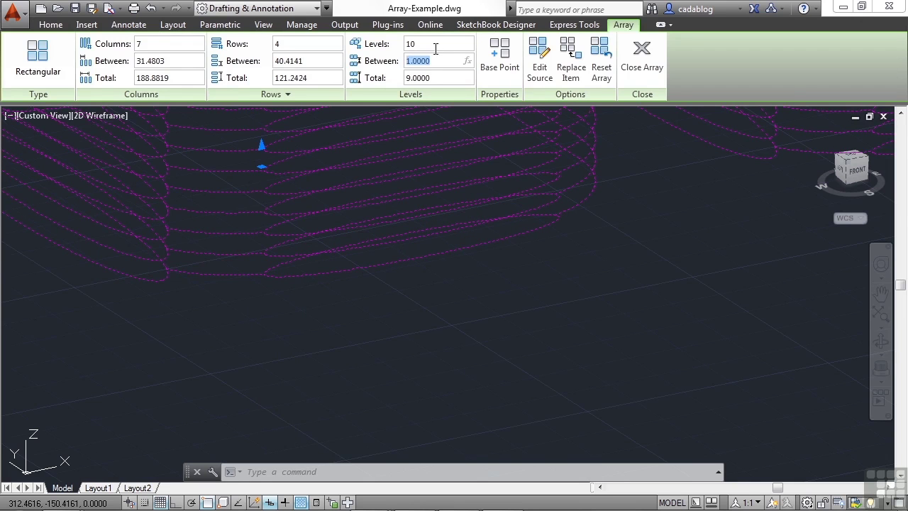
- Reduce the chair array to 1 level and finish editing the array
left_click(422, 40)
key("Return")
key("Return")
left_click(412, 176)
key("Return")
key("Escape")
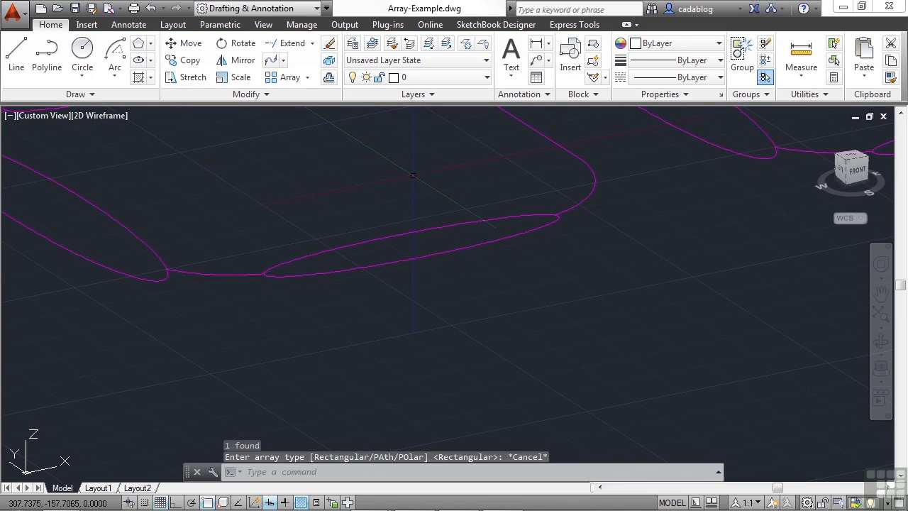
- Return to the plan view of the World UCS with the chair array in close view
type("plan")
key("Return")
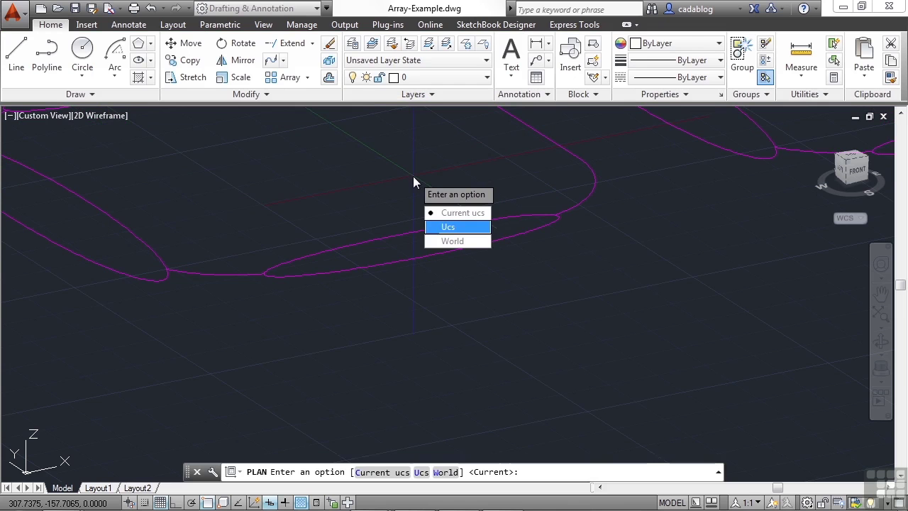
left_click(456, 241)
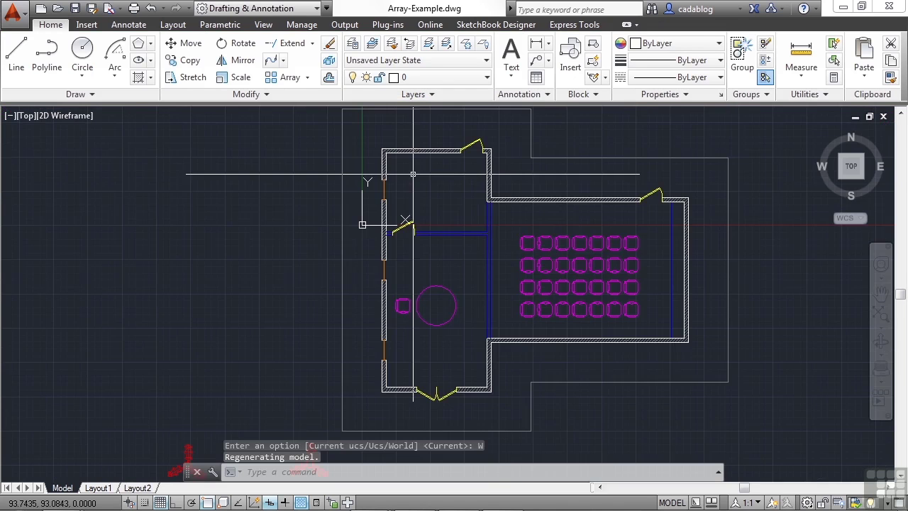
scroll(638, 284, "up", 3)
middle_click_drag(280, 192, 248, 182)
scroll(525, 281, "up", 2)
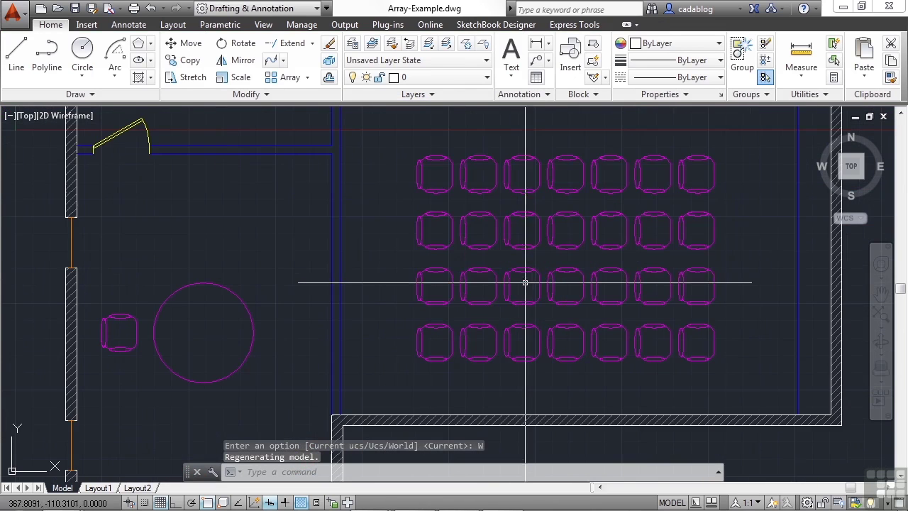
- Set the chair array to 8 columns with a column spacing of 36
left_click(524, 277)
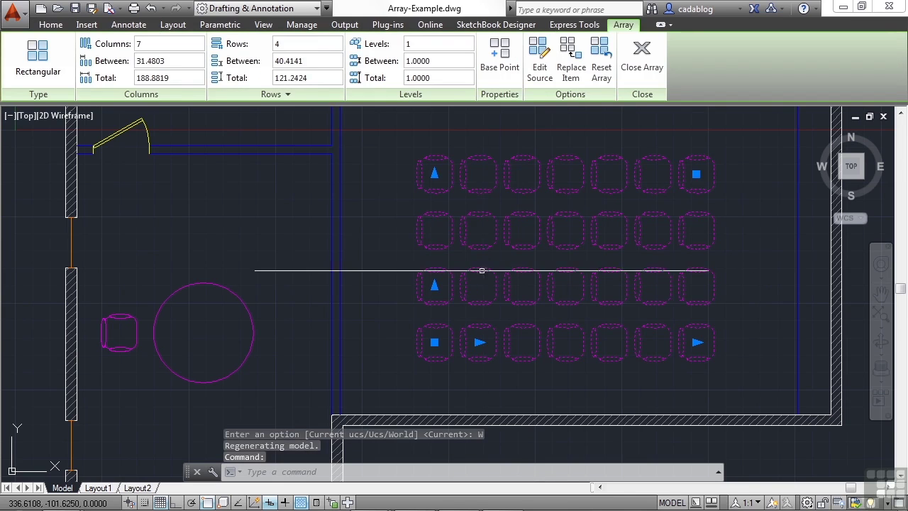
left_click(142, 44)
type("8")
left_click(172, 61)
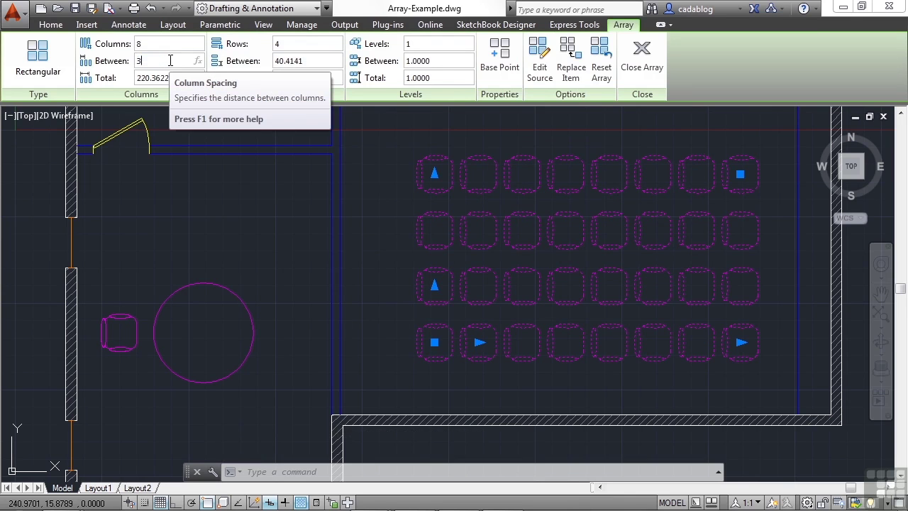
type("36")
left_click(170, 45)
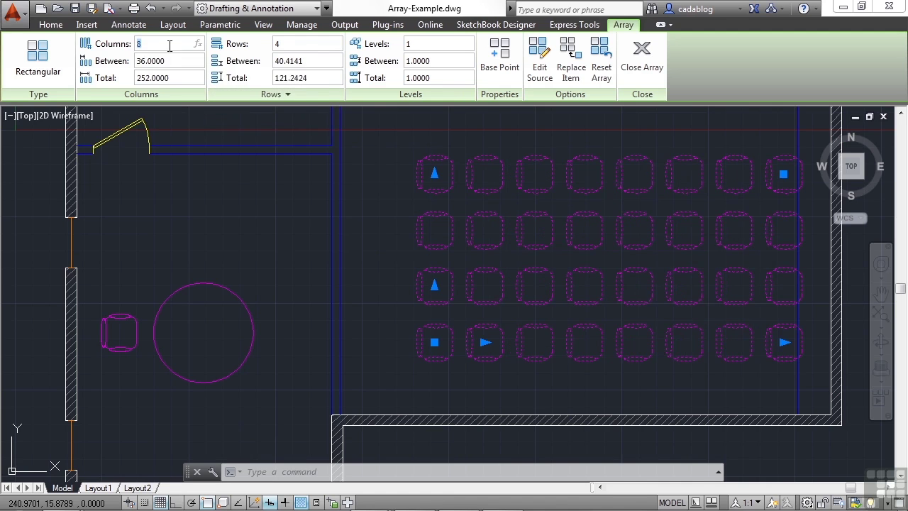
- Set the chair array to 6 rows with a row spacing of 36
left_click(277, 43)
type("6")
left_click(277, 62)
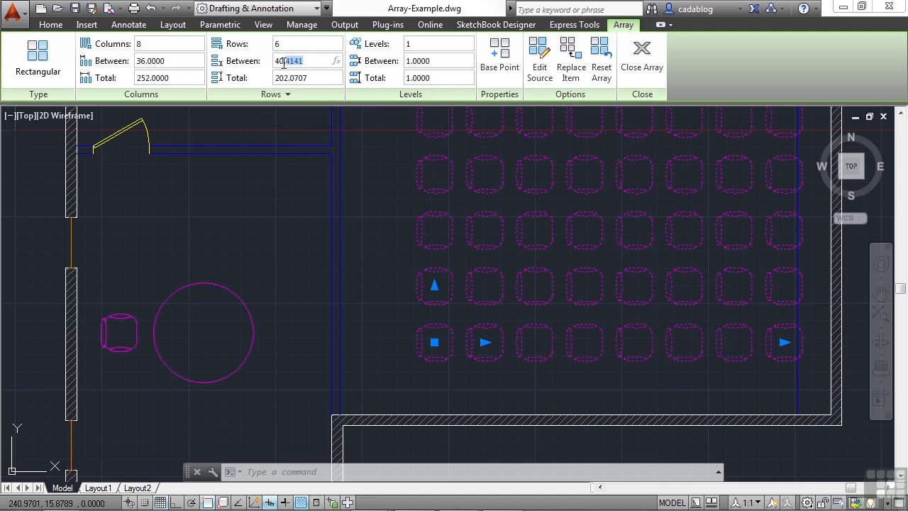
type("36")
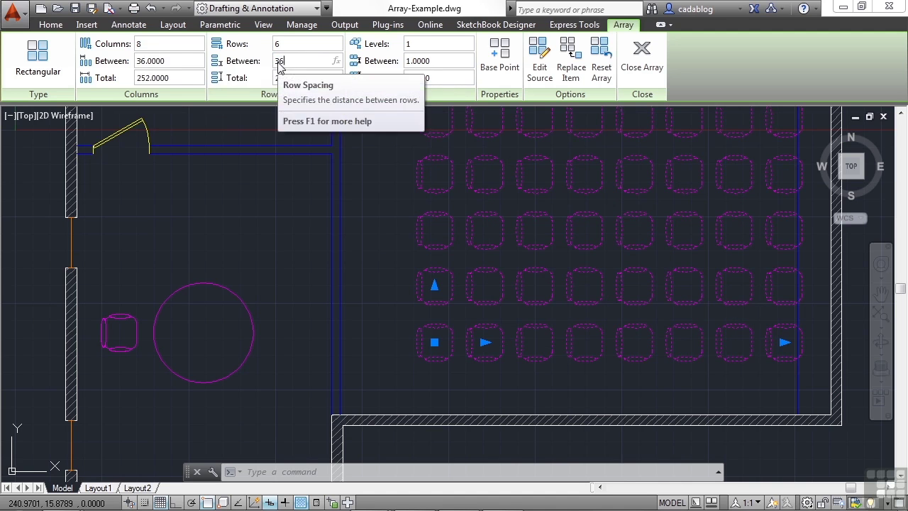
key("Return")
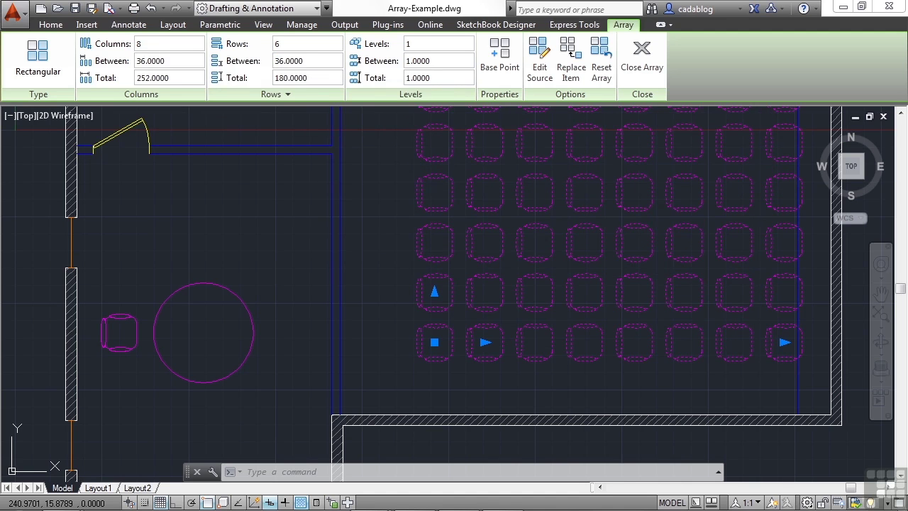
- Move the whole chair array by its base grip toward the large room's lower-left corner, clear of the blue line near the right wall
left_click(375, 239)
scroll(355, 245, "down", 2)
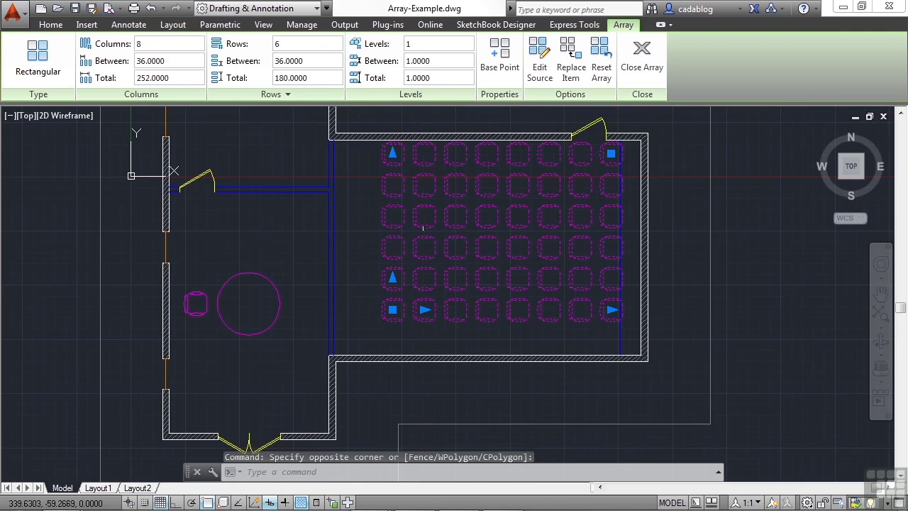
scroll(427, 226, "up", 3)
scroll(432, 223, "down", 3)
scroll(430, 227, "up", 2)
mouse_move(350, 375)
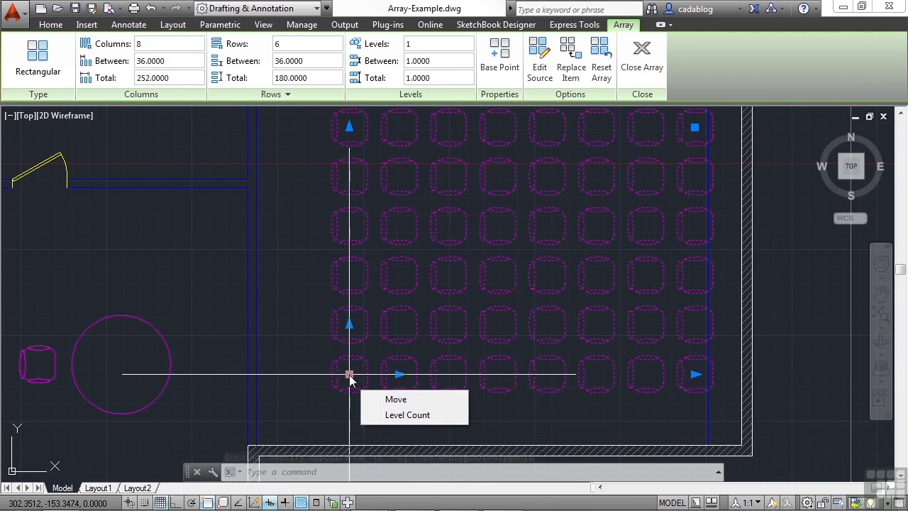
left_click(395, 399)
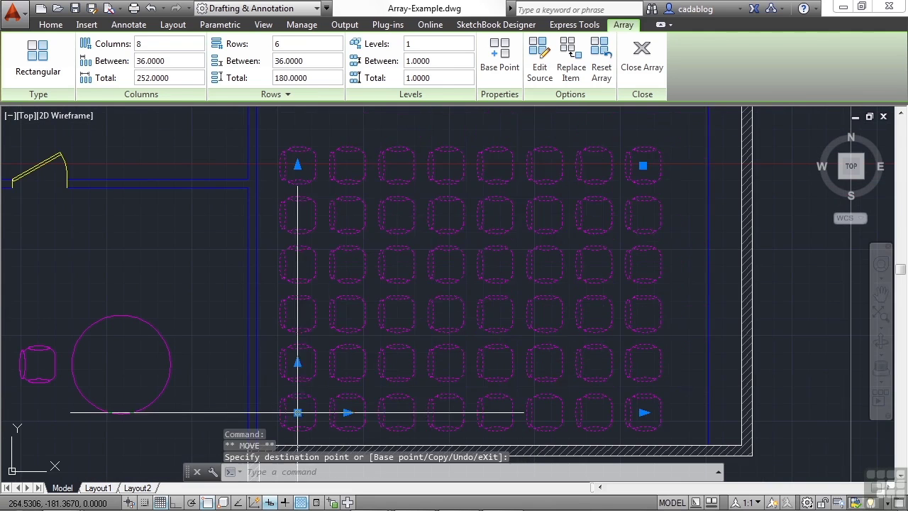
scroll(301, 408, "down", 2)
scroll(333, 396, "up", 2)
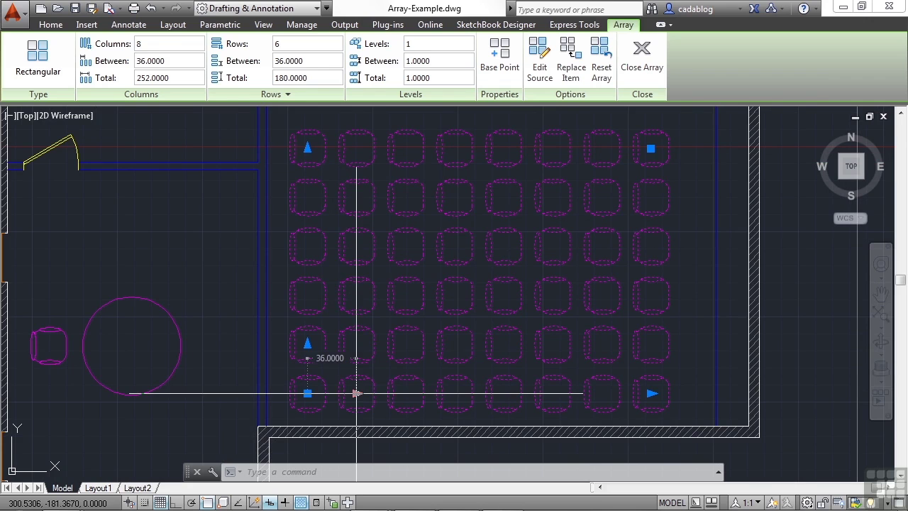
- Slant the chair array's columns with the Axis Angle option of the column count grip to about 82°, and deselect the array
left_click(356, 393)
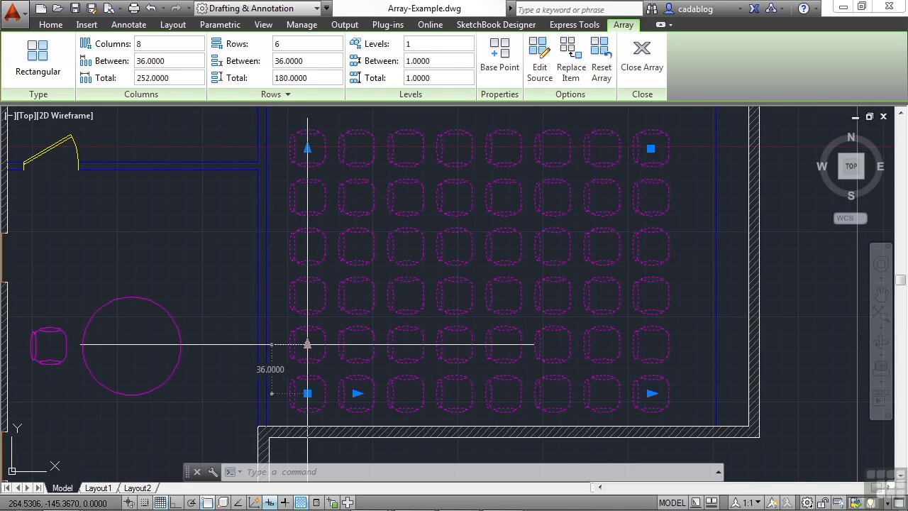
mouse_move(307, 149)
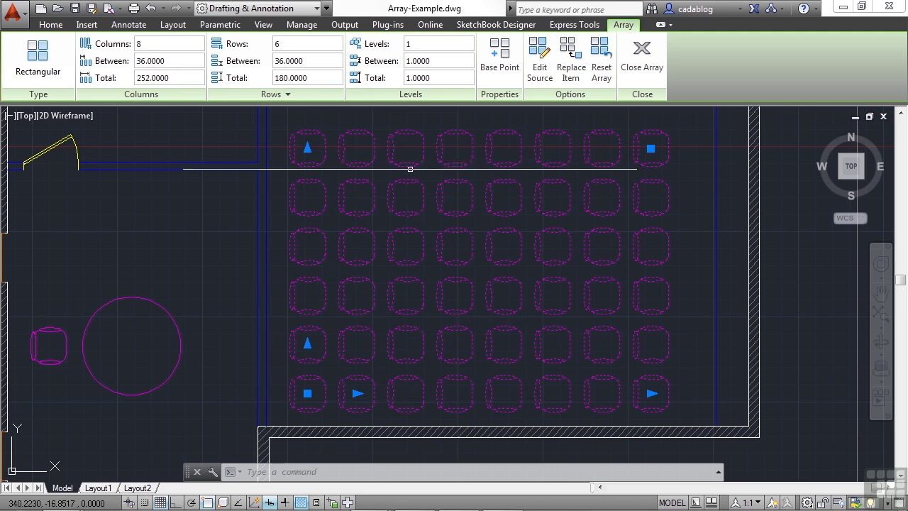
mouse_move(651, 393)
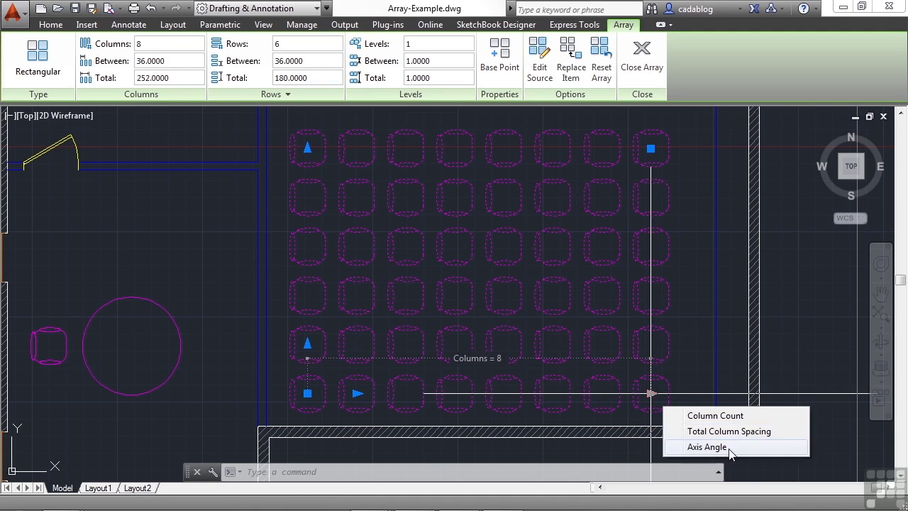
left_click(709, 447)
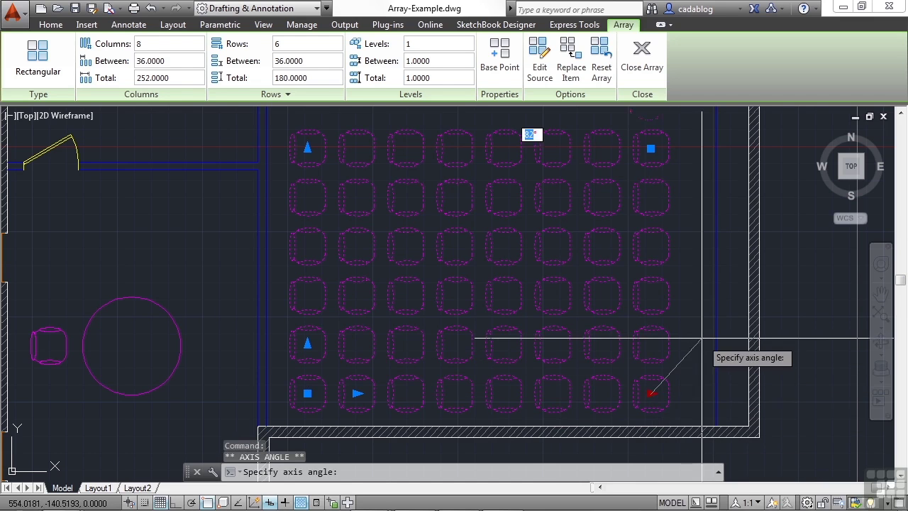
scroll(549, 355, "down", 2)
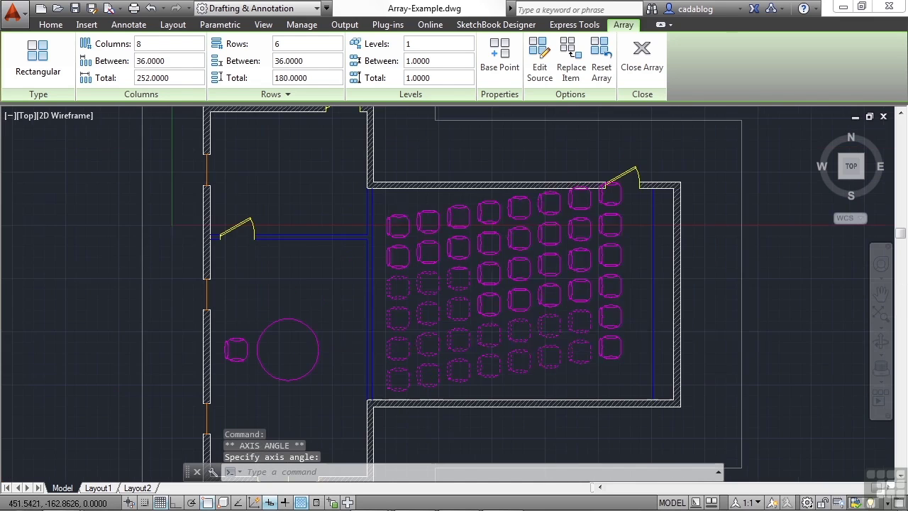
key("Escape")
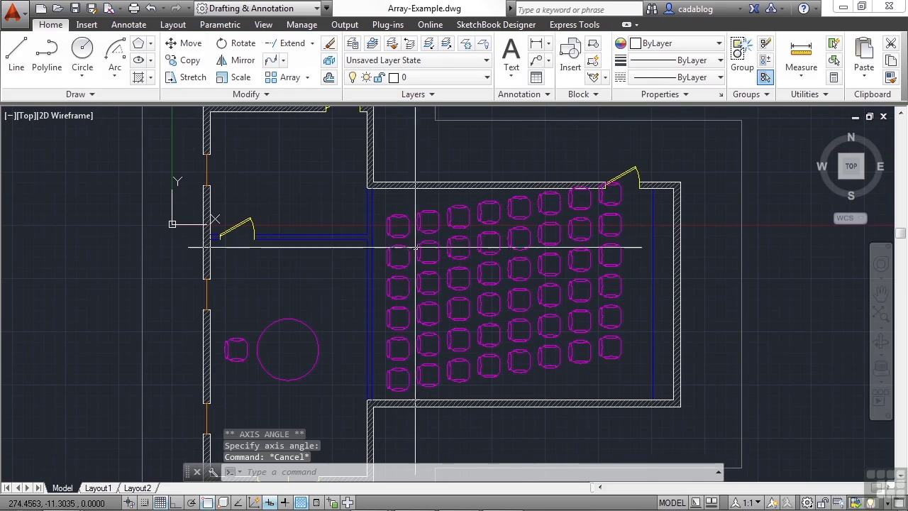